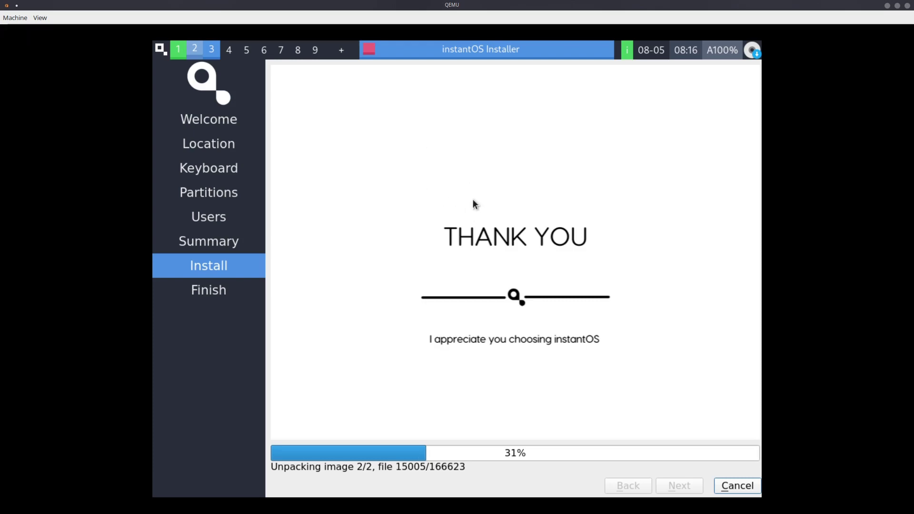
Peek at an empty tag, then bring up the instantOS system menu over the installer.
{"action": "left_click", "coordinate": [233, 55]}
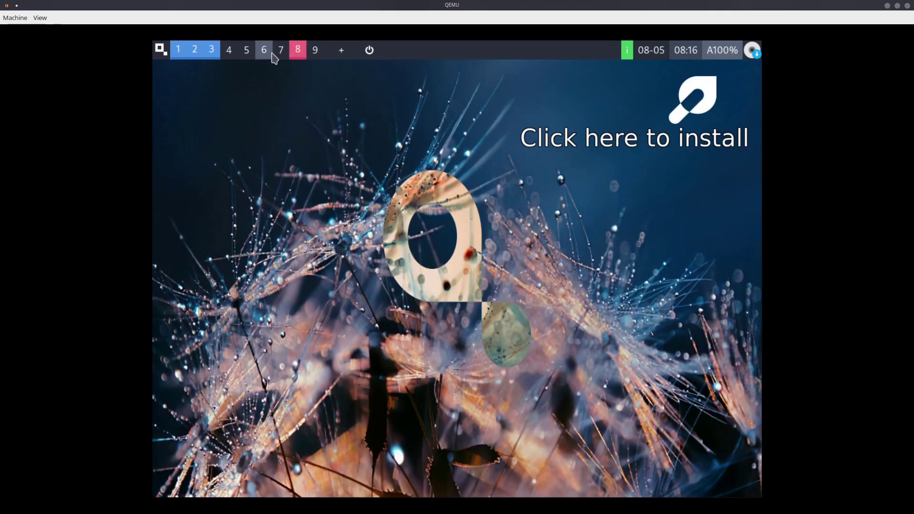
{"action": "key", "text": "super"}
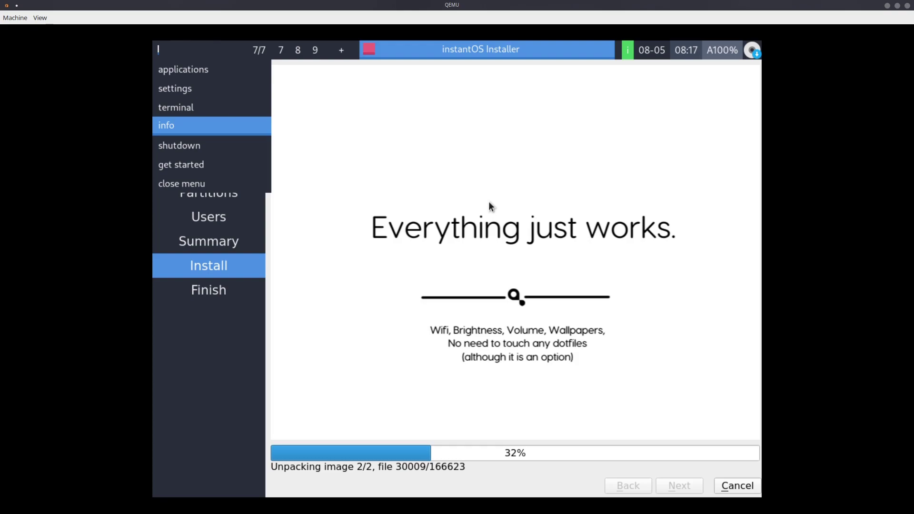
Dismiss the system menu and let the installation keep running.
{"action": "key", "text": "Escape"}
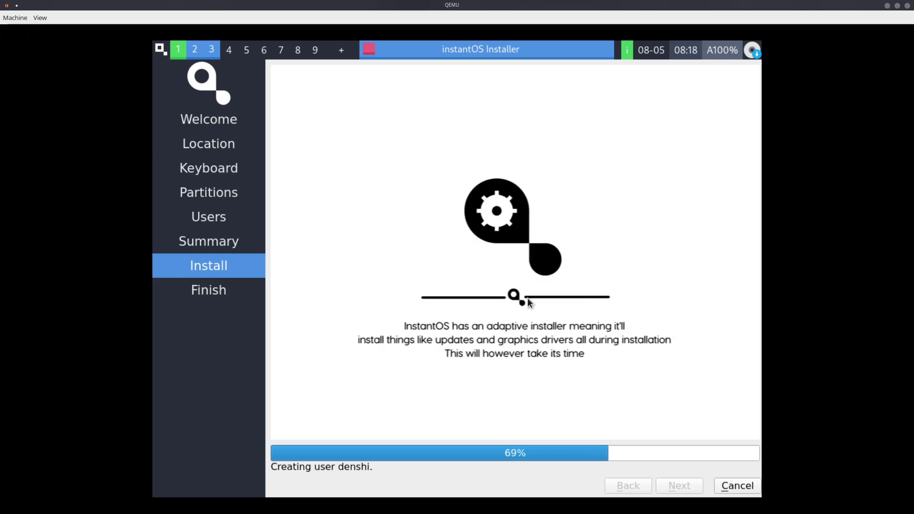
Open a terminal from the system menu and run yay to start a system upgrade.
{"action": "left_click", "coordinate": [160, 51]}
{"action": "left_click", "coordinate": [197, 109]}
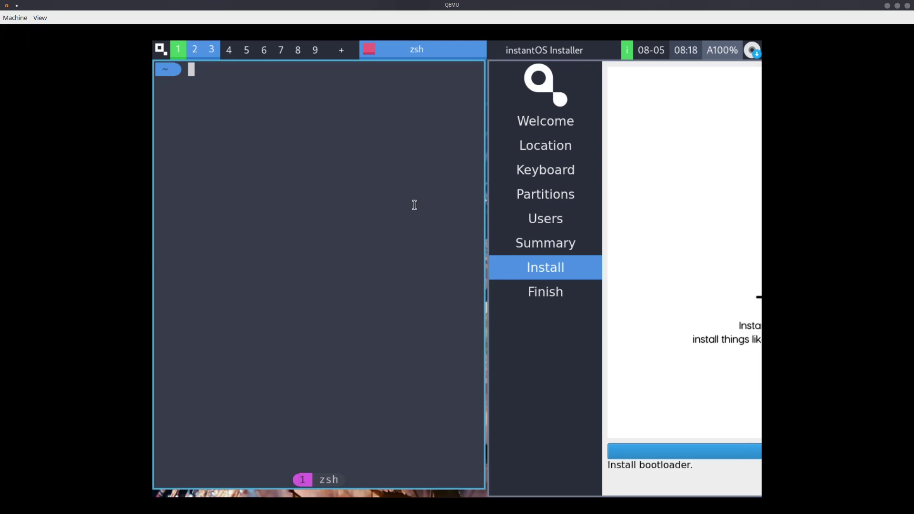
{"action": "type", "text": "yay"}
{"action": "key", "text": "Return"}
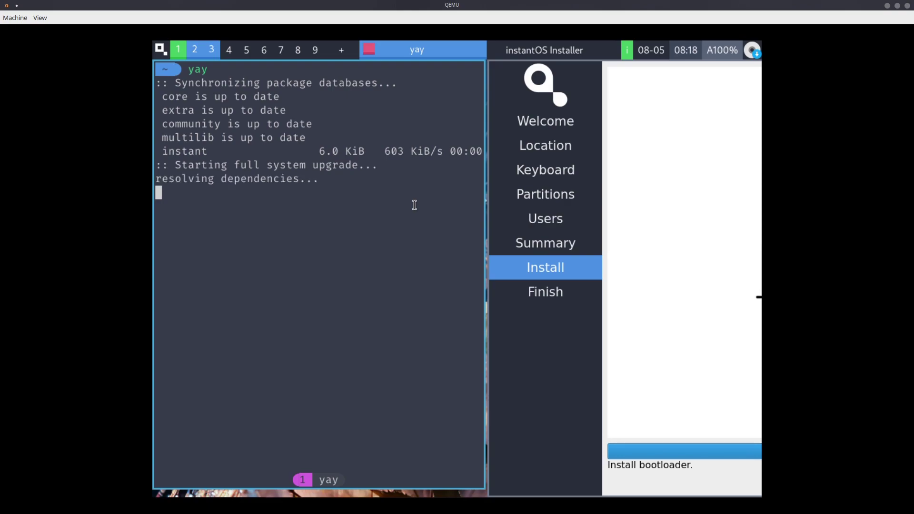
Stop yay, clear the terminal and erase the half-typed cd.
{"action": "key", "text": "ctrl+l"}
{"action": "type", "text": "cd"}
{"action": "key", "text": "BackSpace"}
{"action": "key", "text": "BackSpace"}
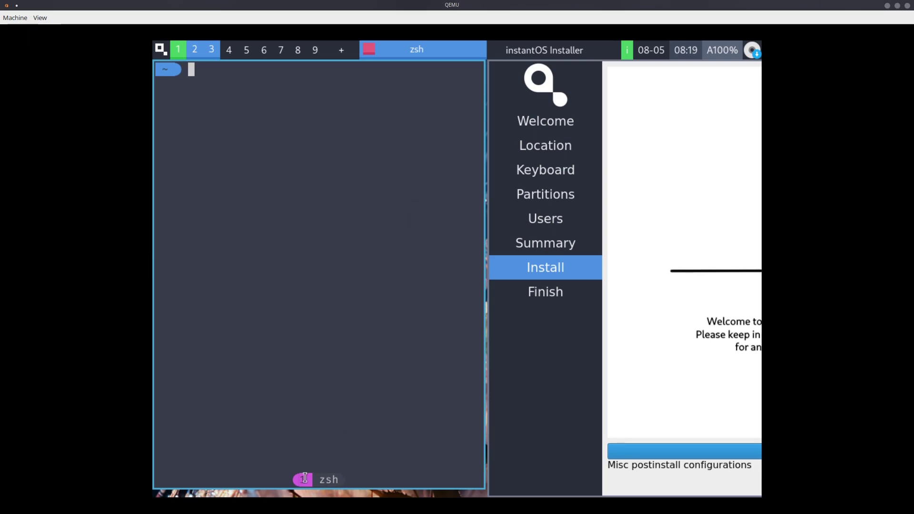
Toggle tmux copy mode on and off in the terminal.
{"action": "key", "text": "ctrl+b"}
{"action": "key", "text": "bracketleft"}
{"action": "key", "text": "q"}
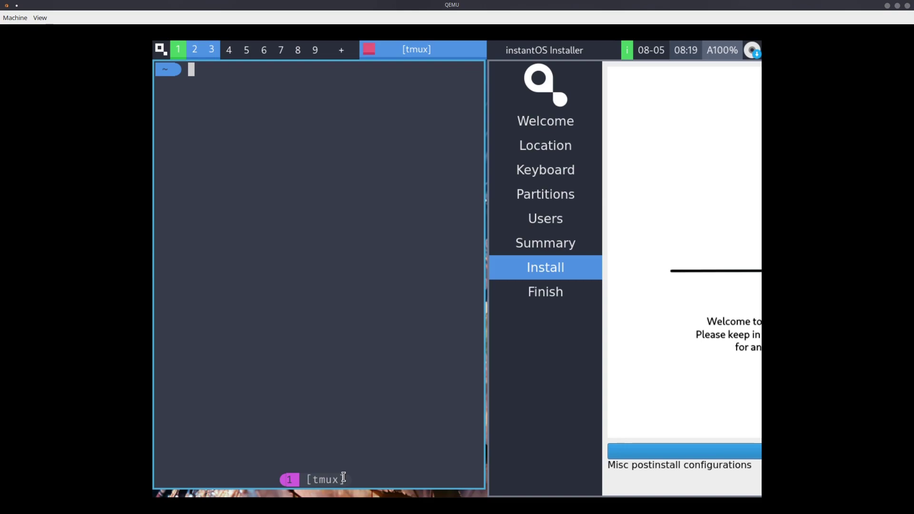
Show the installer alone and open the application launcher past its tip, twice.
{"action": "left_click", "coordinate": [499, 56]}
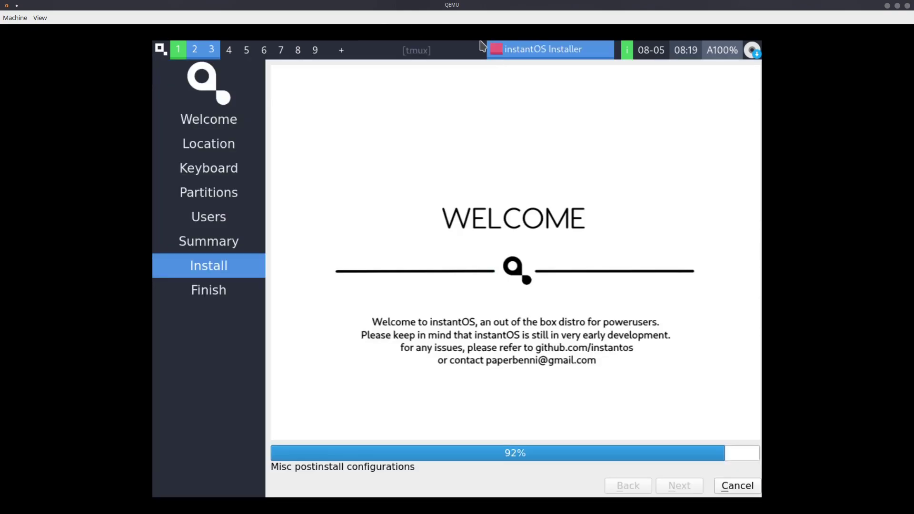
{"action": "left_click", "coordinate": [160, 48]}
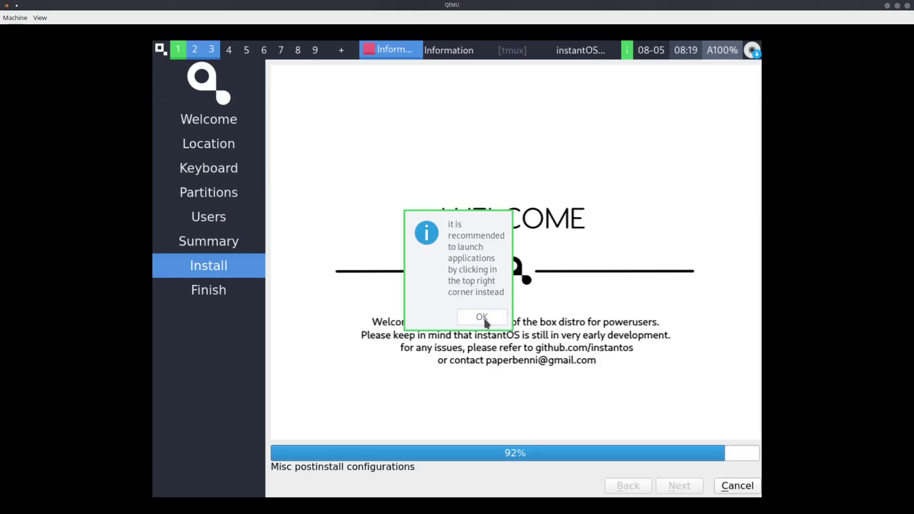
{"action": "left_click", "coordinate": [486, 320]}
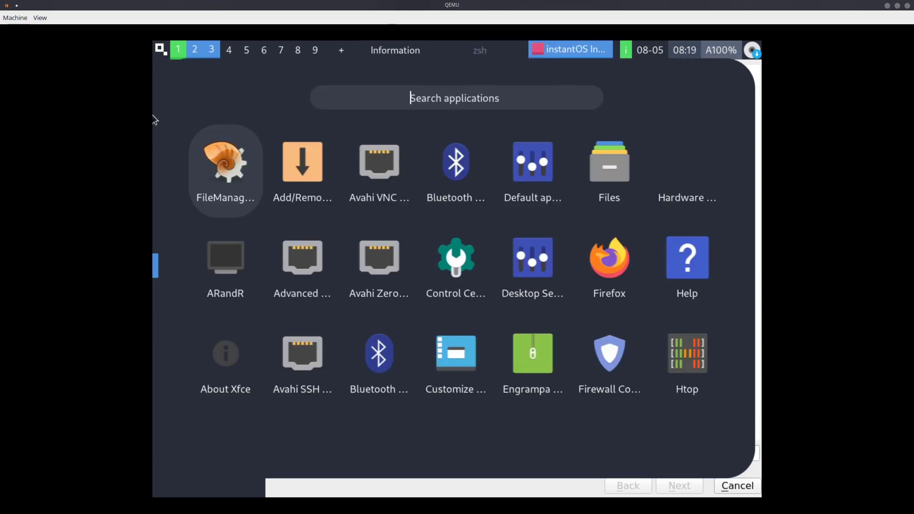
{"action": "left_click", "coordinate": [159, 53]}
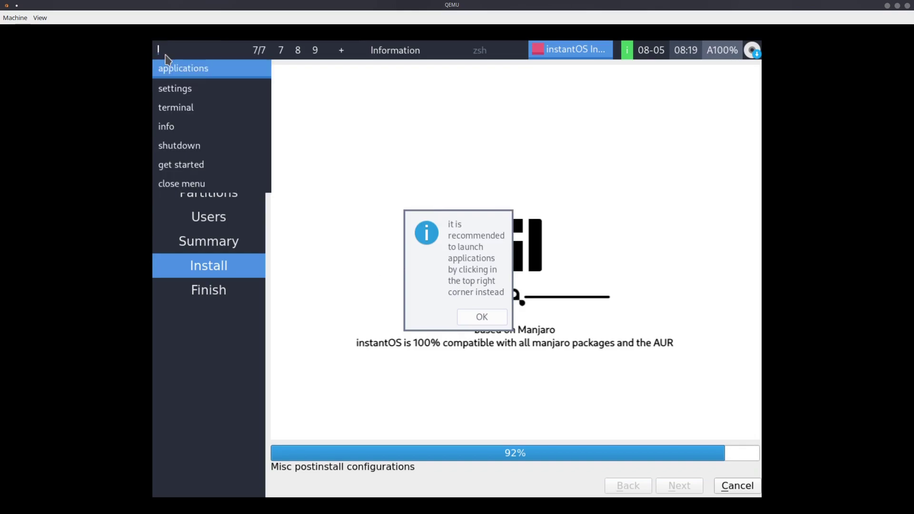
{"action": "left_click", "coordinate": [482, 317]}
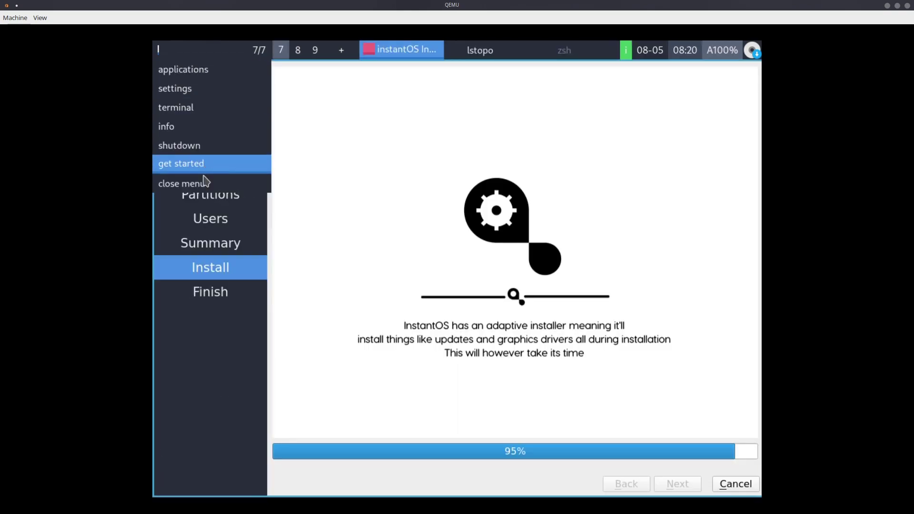
Close the launcher, move to workspace 4 and reopen the application launcher.
{"action": "left_click", "coordinate": [193, 183]}
{"action": "key", "text": "super+4"}
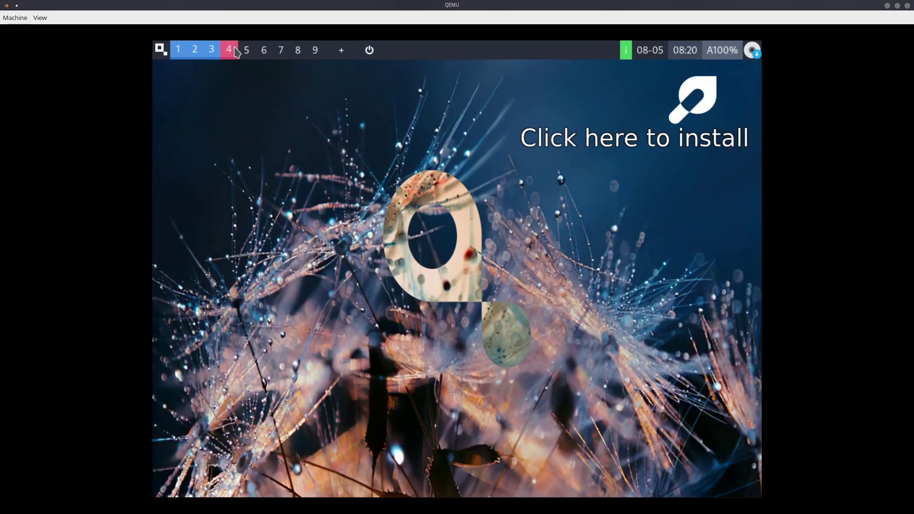
{"action": "left_click", "coordinate": [627, 50]}
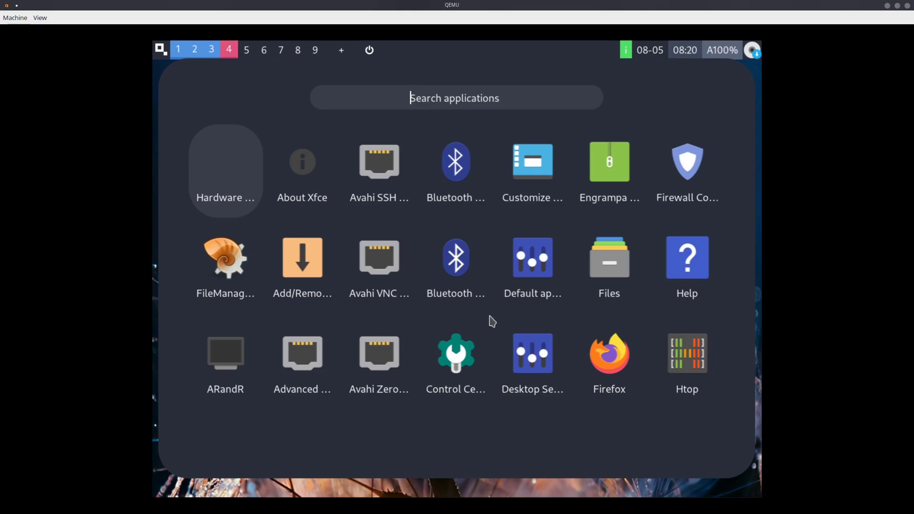
Browse the launcher's apps past Kvantum, Power Manager, Htop, Help and Print Settings.
{"action": "key", "text": "Right"}
{"action": "key", "text": "Right"}
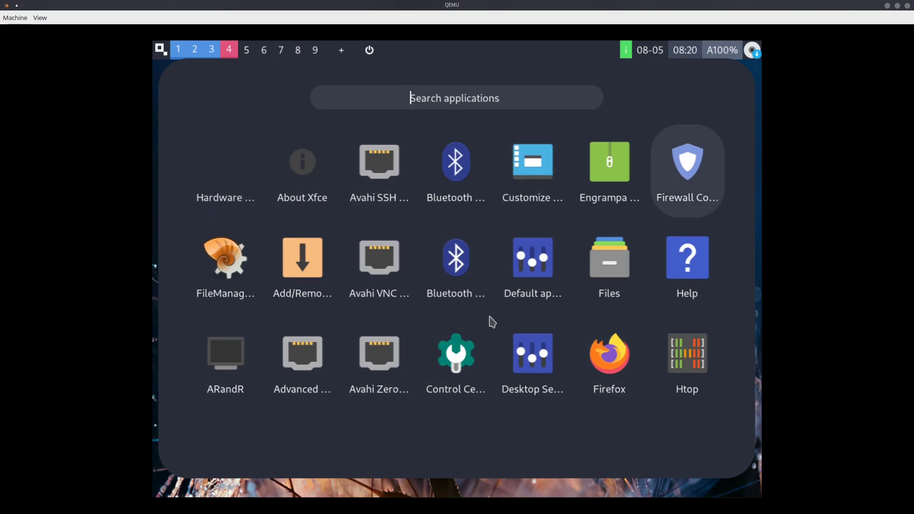
{"action": "key", "text": "Right"}
{"action": "key", "text": "Up"}
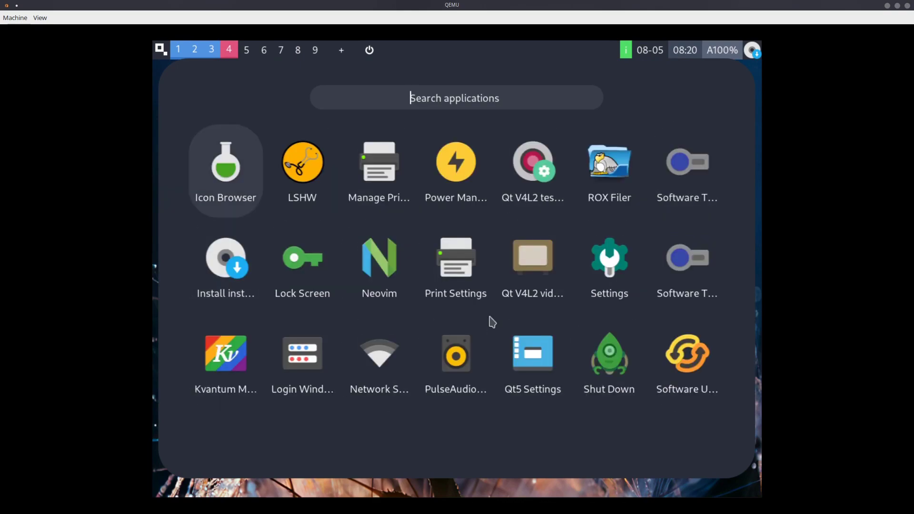
{"action": "key", "text": "Down"}
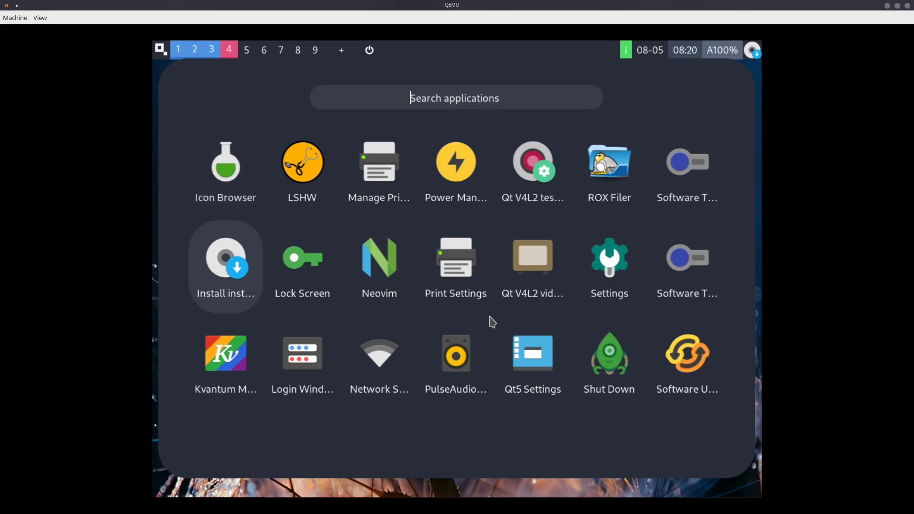
{"action": "key", "text": "Down"}
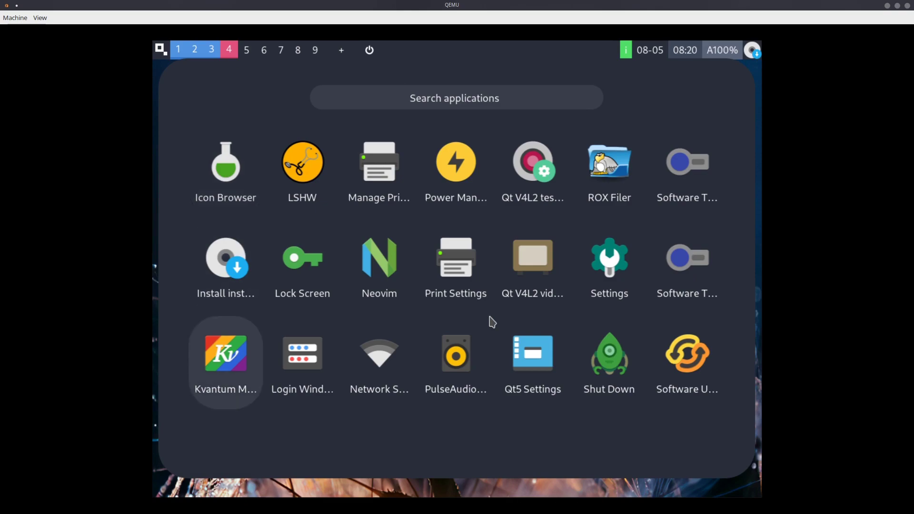
{"action": "key", "text": "Right"}
{"action": "key", "text": "Down"}
{"action": "key", "text": "Down"}
{"action": "key", "text": "Down"}
{"action": "key", "text": "Down"}
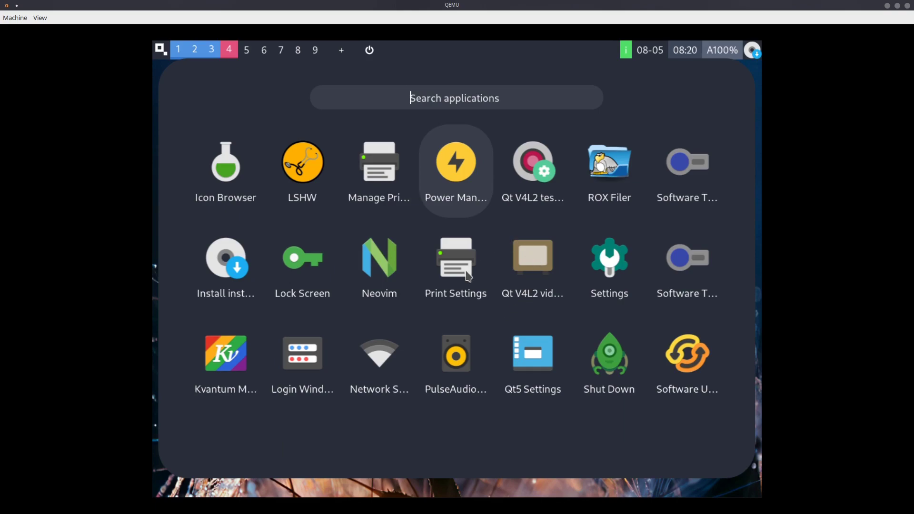
{"action": "key", "text": "Left"}
{"action": "key", "text": "Up"}
{"action": "key", "text": "Up"}
{"action": "key", "text": "Up"}
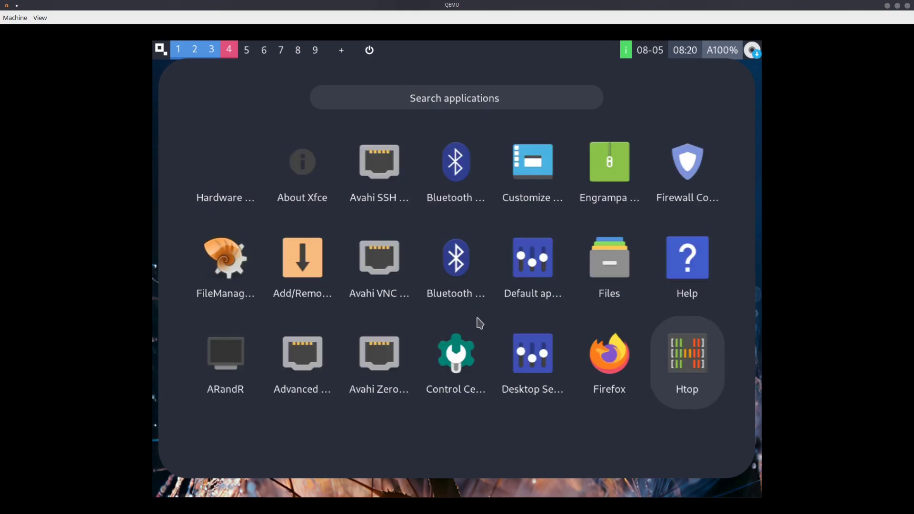
{"action": "key", "text": "Up"}
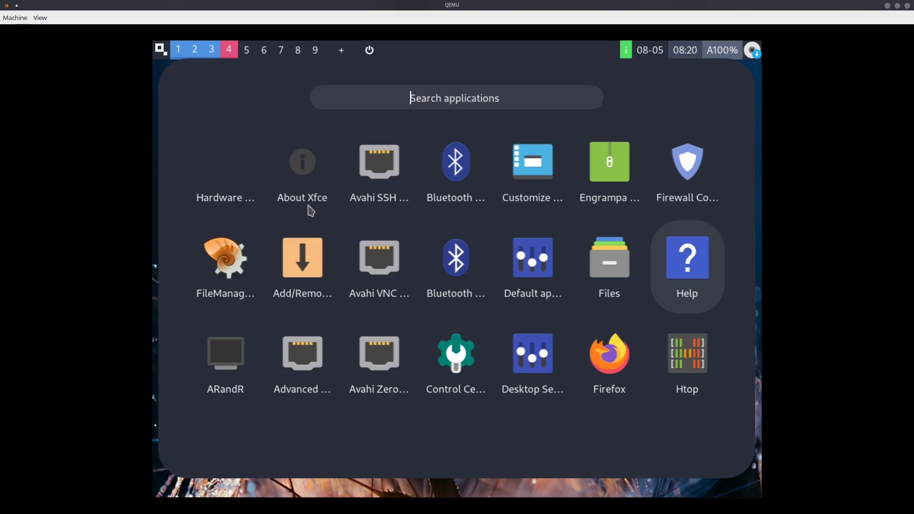
{"action": "key", "text": "Right"}
{"action": "key", "text": "Up"}
{"action": "key", "text": "Down"}
Keep browsing through the Qt apps and last page of apps, including UXTerm.
{"action": "key", "text": "Down"}
{"action": "key", "text": "Up"}
{"action": "key", "text": "Up"}
{"action": "key", "text": "Right"}
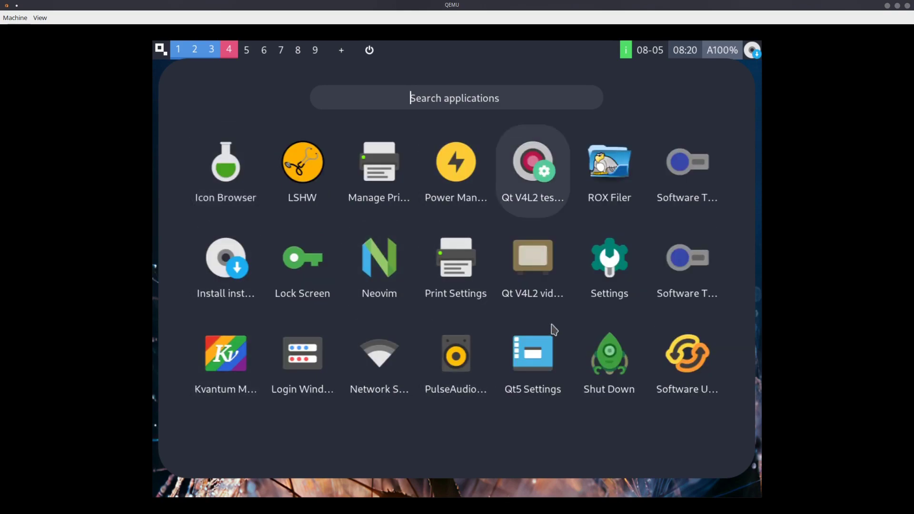
{"action": "key", "text": "Down"}
{"action": "key", "text": "Up"}
{"action": "key", "text": "Down"}
{"action": "key", "text": "Down"}
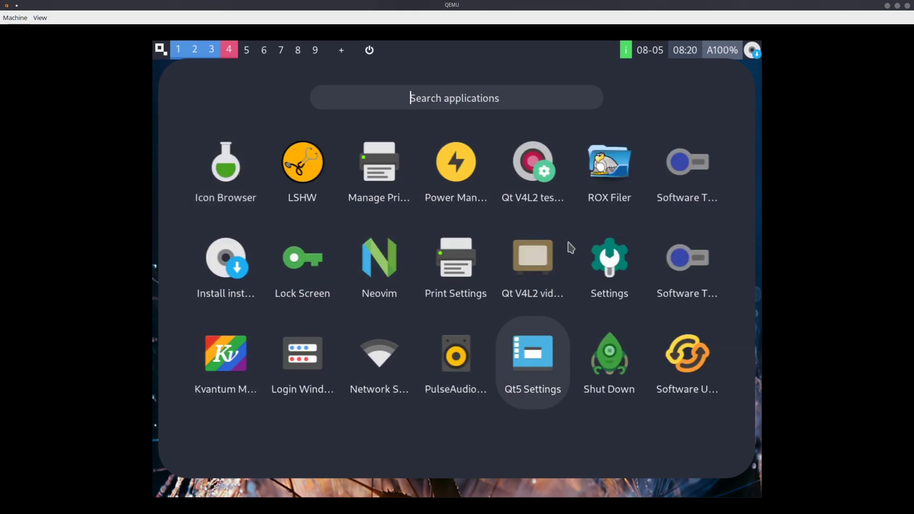
{"action": "key", "text": "Down"}
{"action": "key", "text": "Right"}
{"action": "key", "text": "Down"}
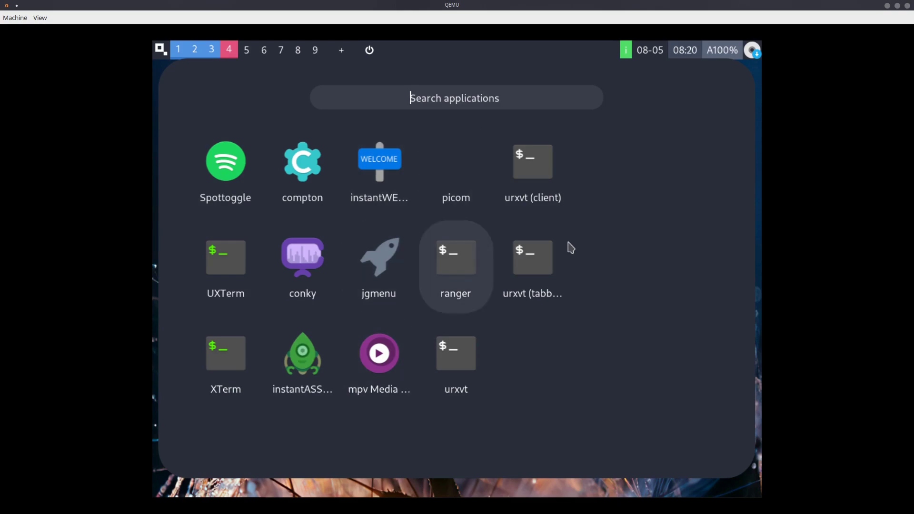
{"action": "key", "text": "Up"}
{"action": "key", "text": "Down"}
{"action": "key", "text": "Down"}
{"action": "key", "text": "Left"}
{"action": "key", "text": "Up"}
{"action": "key", "text": "Down"}
{"action": "key", "text": "Left"}
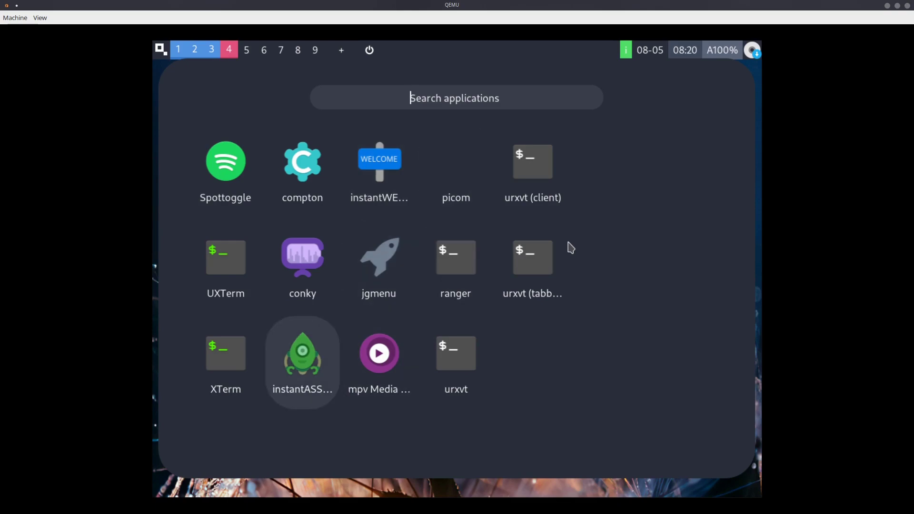
{"action": "key", "text": "Up"}
{"action": "key", "text": "Up"}
{"action": "key", "text": "Up"}
{"action": "key", "text": "Up"}
{"action": "key", "text": "Up"}
{"action": "key", "text": "Left"}
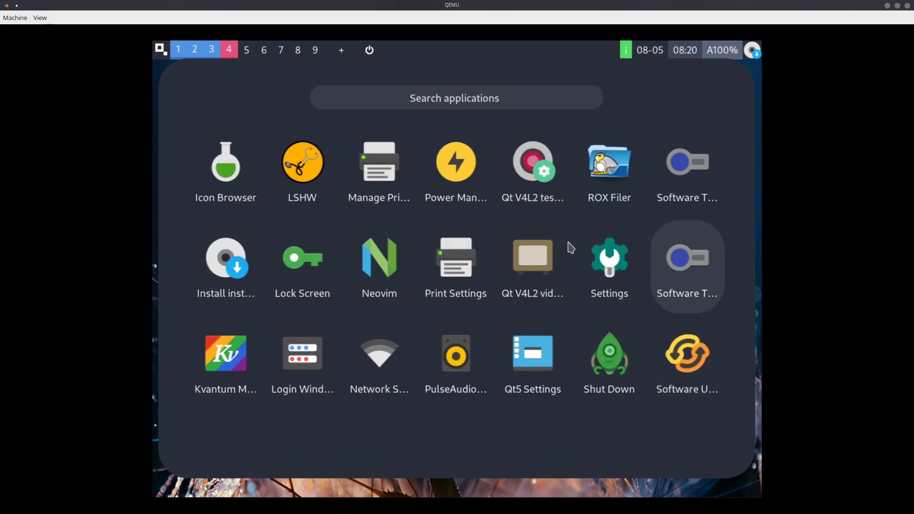
{"action": "key", "text": "Right"}
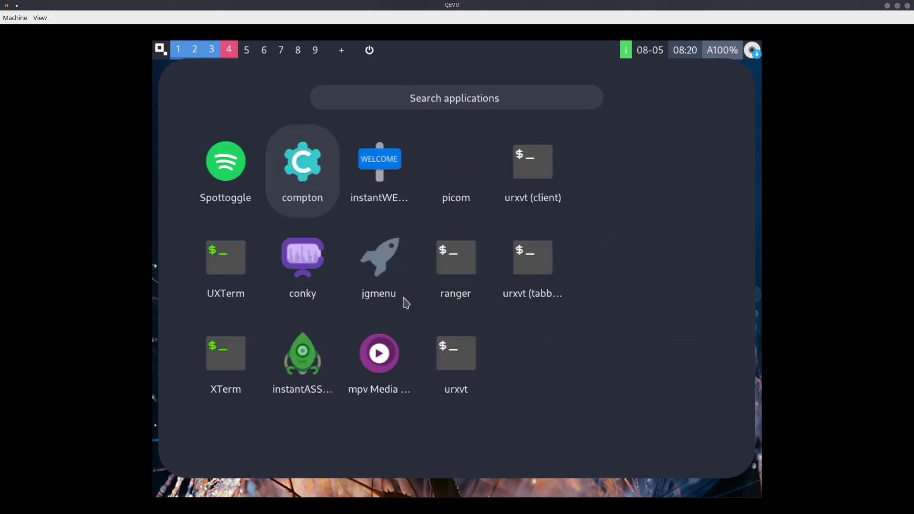
{"action": "key", "text": "Down"}
{"action": "scroll", "coordinate": [406, 304], "scroll_direction": "up", "scroll_amount": 1}
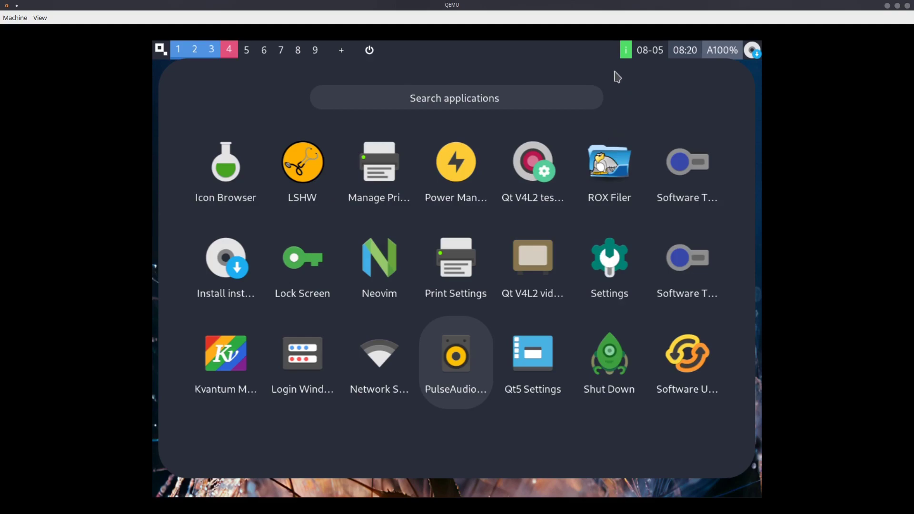
Close the launcher and return to the installer's workspace.
{"action": "left_click", "coordinate": [626, 53]}
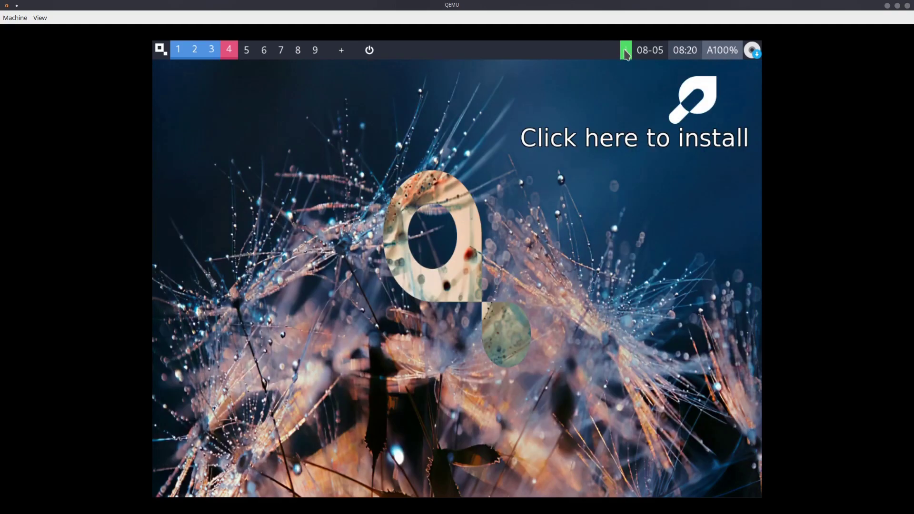
{"action": "left_click", "coordinate": [229, 50]}
{"action": "left_click", "coordinate": [178, 49]}
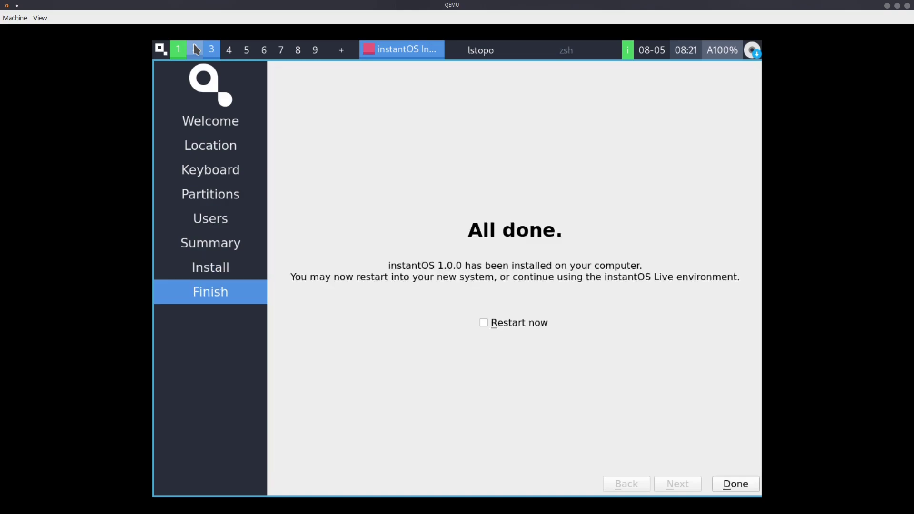
On workspace 2, tick Restart now on the Finish page and click Done.
{"action": "left_click", "coordinate": [195, 49]}
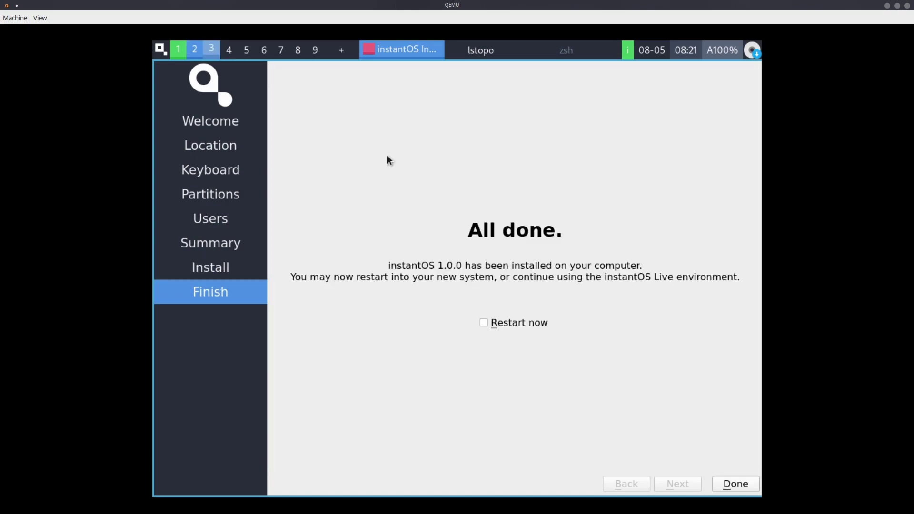
{"action": "left_click", "coordinate": [482, 323]}
{"action": "left_click", "coordinate": [735, 486]}
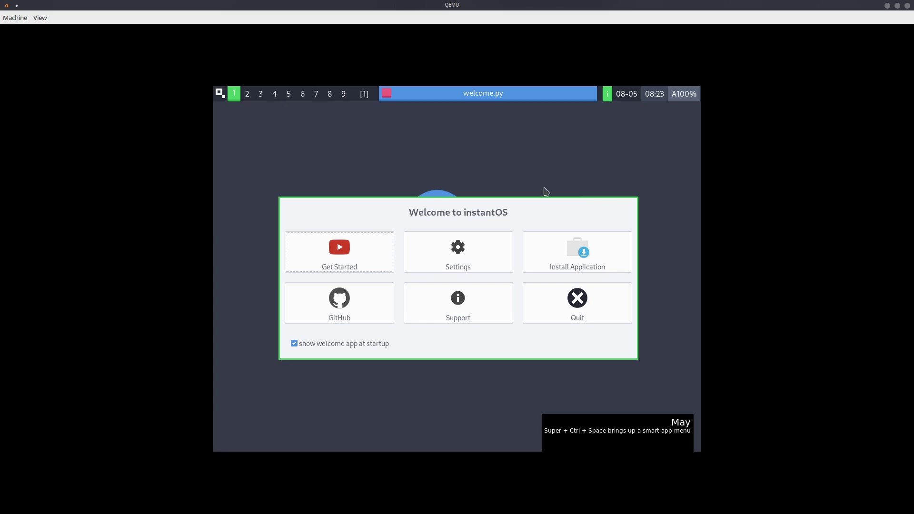
Zoom in the VM display, untick showing the welcome app at startup, and quit it.
{"action": "left_click", "coordinate": [42, 17]}
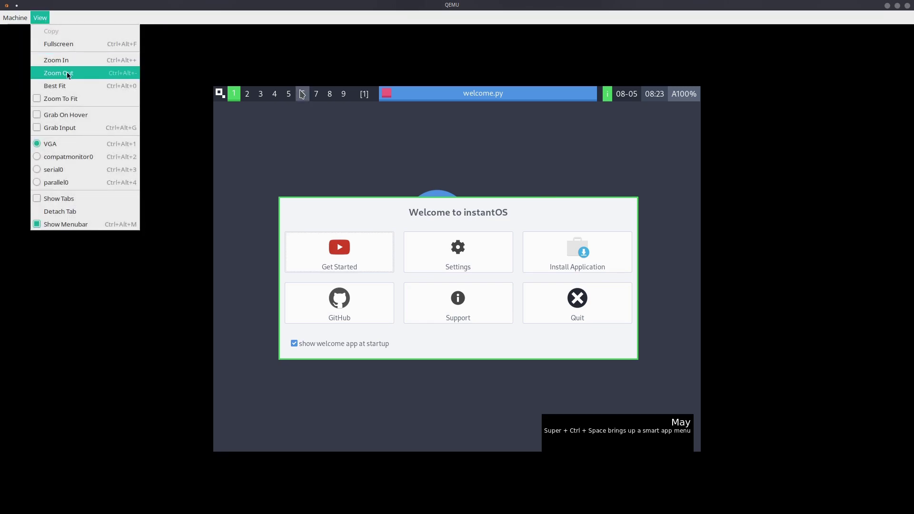
{"action": "left_click", "coordinate": [79, 58]}
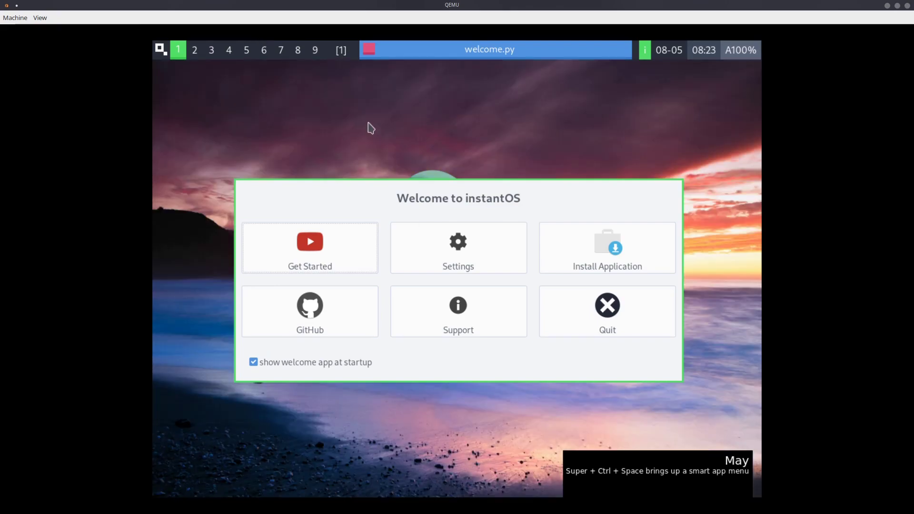
{"action": "left_click", "coordinate": [254, 362]}
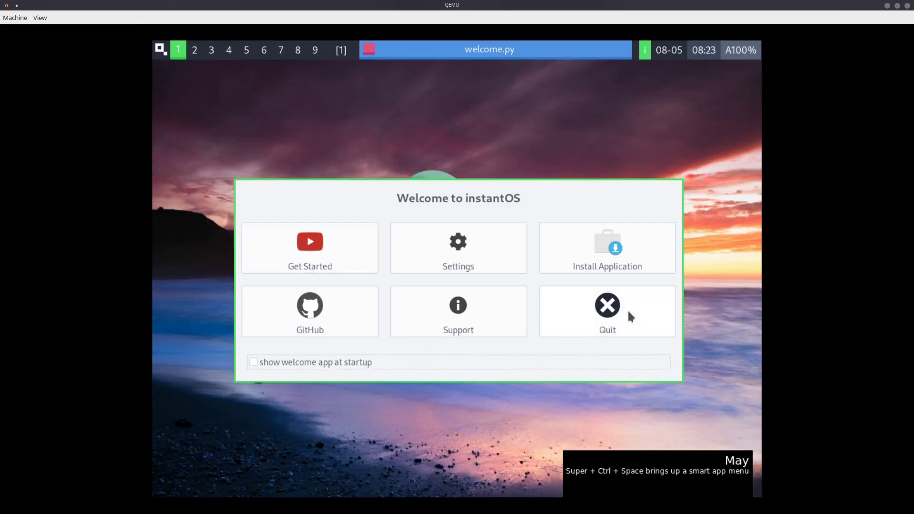
{"action": "left_click", "coordinate": [627, 310]}
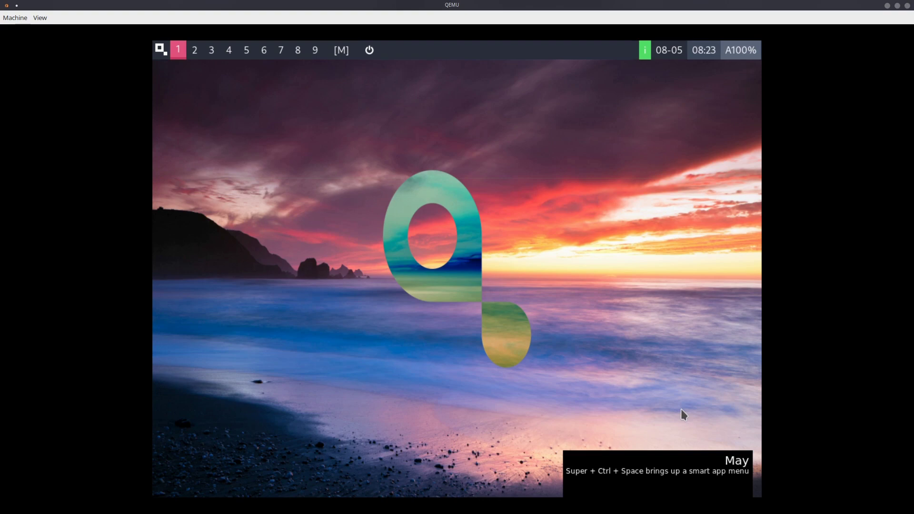
Open the application launcher and arrow through its grid to launch Power Manager.
{"action": "key", "text": "super+ctrl+space"}
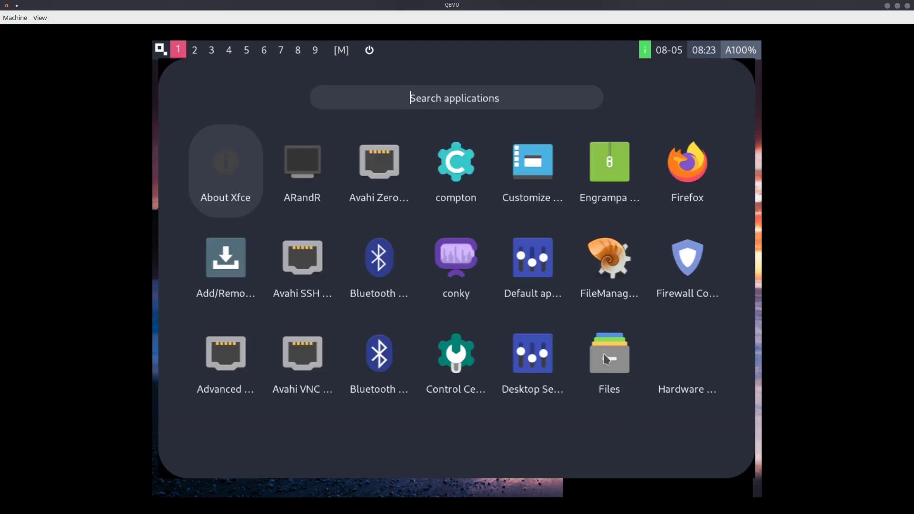
{"action": "key", "text": "Down"}
{"action": "key", "text": "Down"}
{"action": "key", "text": "Down"}
{"action": "key", "text": "Down"}
{"action": "key", "text": "Down"}
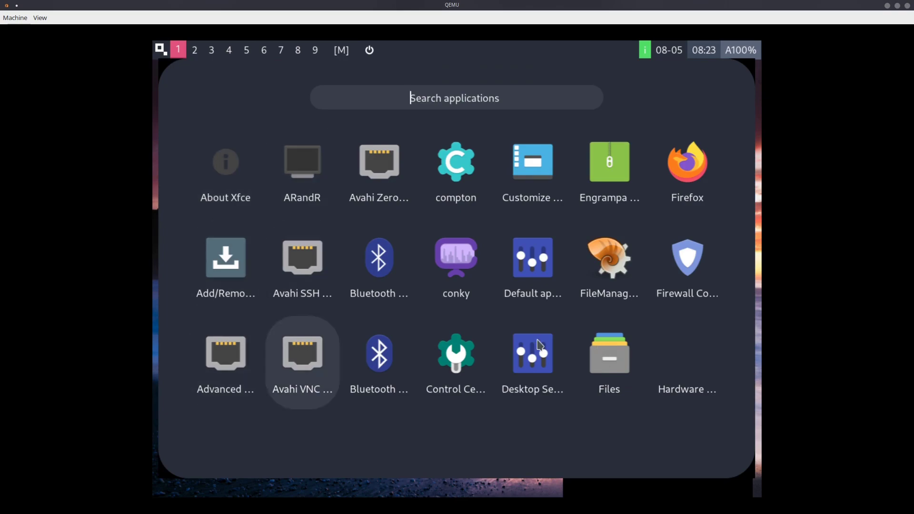
{"action": "key", "text": "Down"}
{"action": "key", "text": "Down"}
{"action": "key", "text": "Down"}
{"action": "key", "text": "Down"}
{"action": "key", "text": "Down"}
{"action": "key", "text": "Down"}
{"action": "key", "text": "Down"}
{"action": "key", "text": "Down"}
{"action": "key", "text": "Down"}
{"action": "key", "text": "Down"}
{"action": "key", "text": "Down"}
{"action": "key", "text": "Down"}
{"action": "key", "text": "Down"}
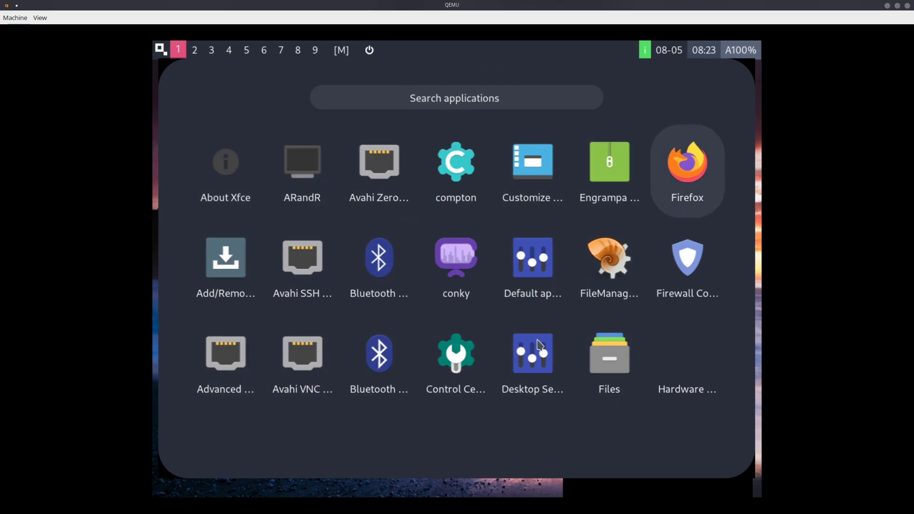
{"action": "key", "text": "Down"}
{"action": "key", "text": "Down"}
{"action": "key", "text": "Down"}
{"action": "key", "text": "Down"}
{"action": "key", "text": "Down"}
{"action": "key", "text": "Down"}
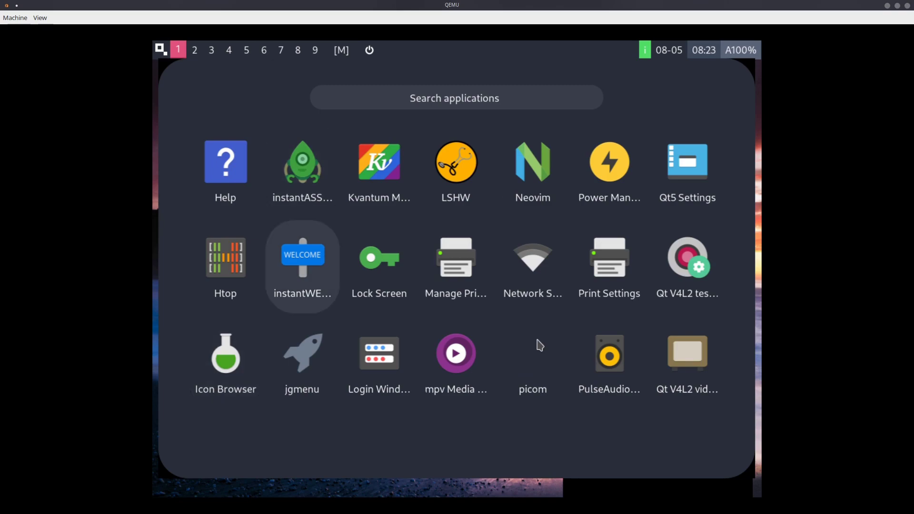
{"action": "key", "text": "Down"}
{"action": "key", "text": "Down"}
{"action": "key", "text": "Down"}
{"action": "key", "text": "Down"}
{"action": "key", "text": "Down"}
{"action": "key", "text": "Down"}
{"action": "key", "text": "Down"}
{"action": "key", "text": "Down"}
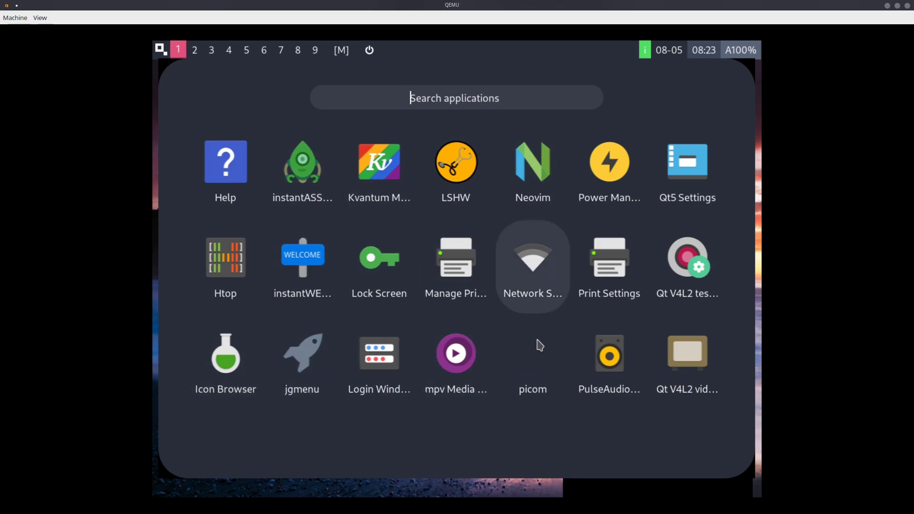
{"action": "key", "text": "Down"}
{"action": "key", "text": "Down"}
{"action": "key", "text": "Down"}
{"action": "key", "text": "Down"}
{"action": "key", "text": "Down"}
{"action": "key", "text": "Up"}
{"action": "key", "text": "Up"}
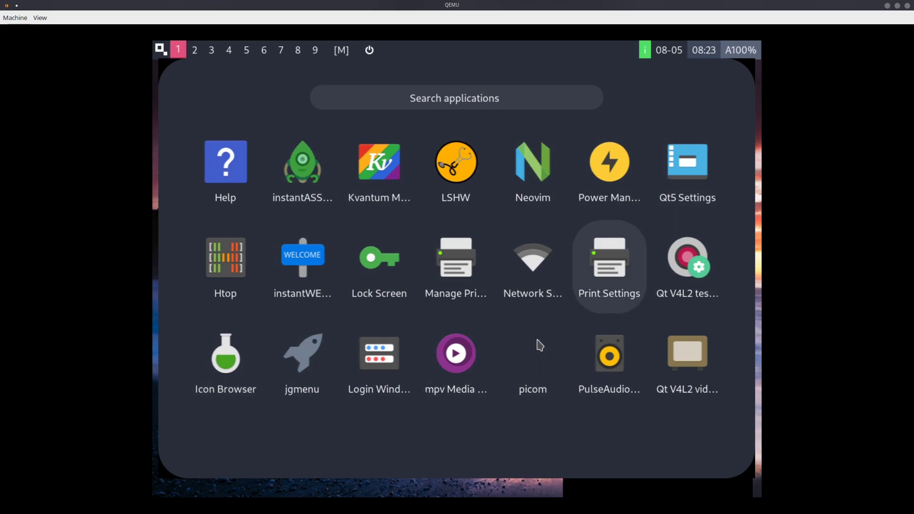
{"action": "key", "text": "Up"}
{"action": "key", "text": "Return"}
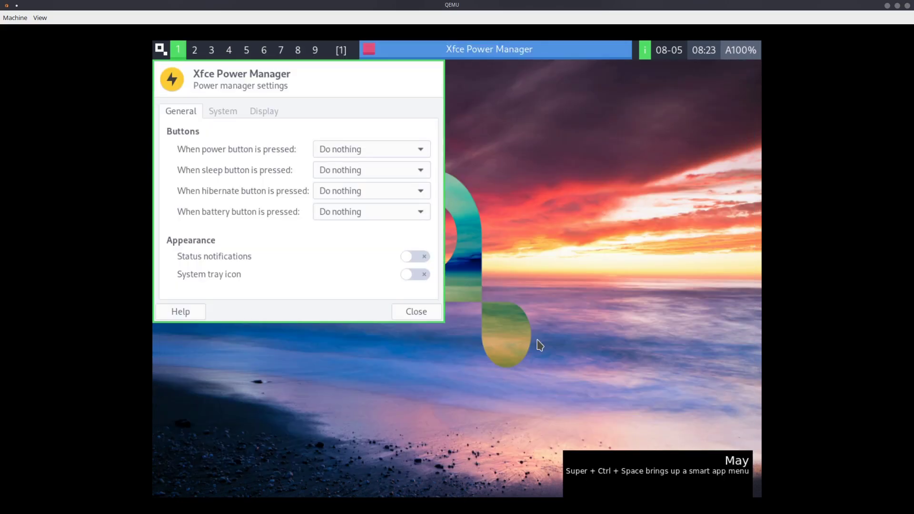
Close the Power Manager settings and right-click the desktop for the app menu.
{"action": "left_click", "coordinate": [410, 313]}
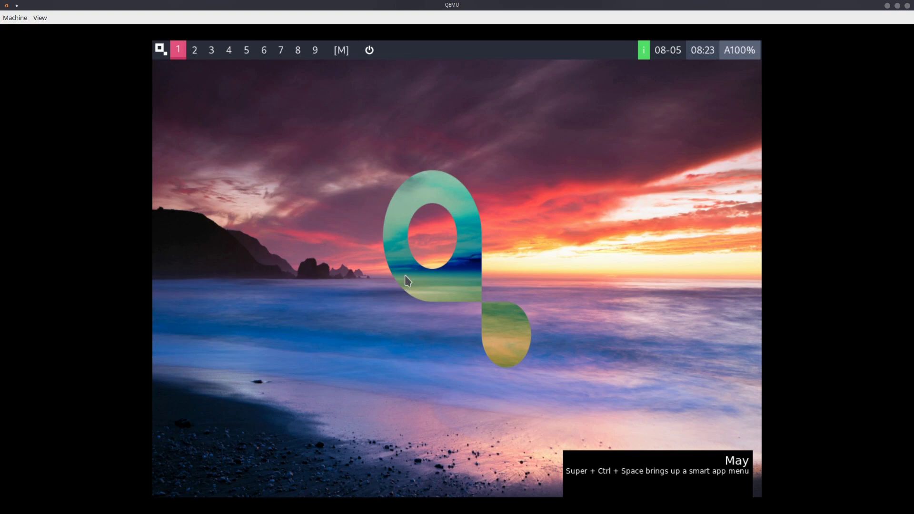
{"action": "right_click", "coordinate": [471, 235]}
Dismiss the app menu, then open the launcher and start Htop.
{"action": "left_click", "coordinate": [192, 179]}
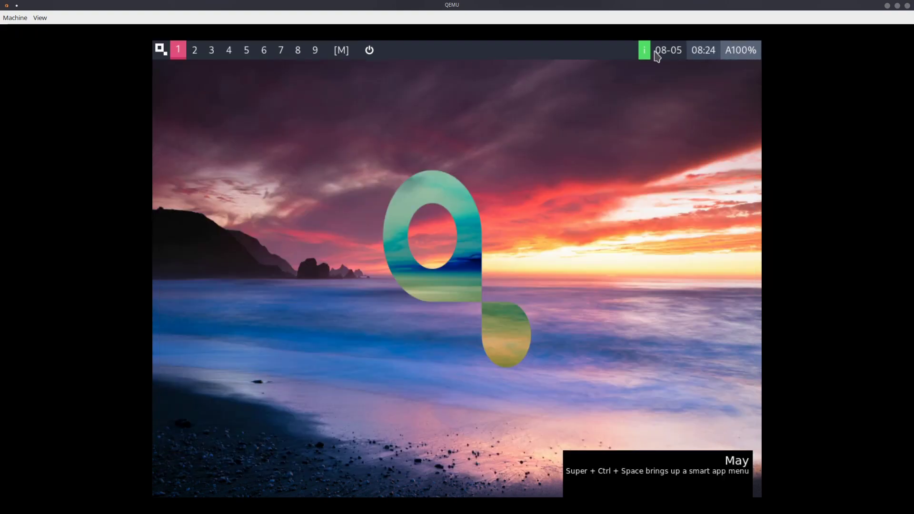
{"action": "key", "text": "super"}
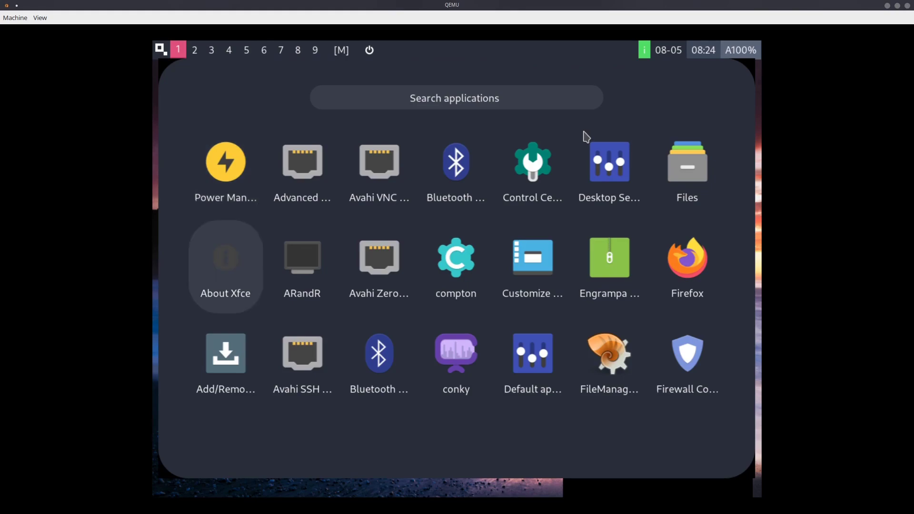
{"action": "key", "text": "Down"}
{"action": "key", "text": "Down"}
{"action": "key", "text": "Down"}
{"action": "key", "text": "Down"}
{"action": "key", "text": "Down"}
{"action": "key", "text": "Down"}
{"action": "key", "text": "Down"}
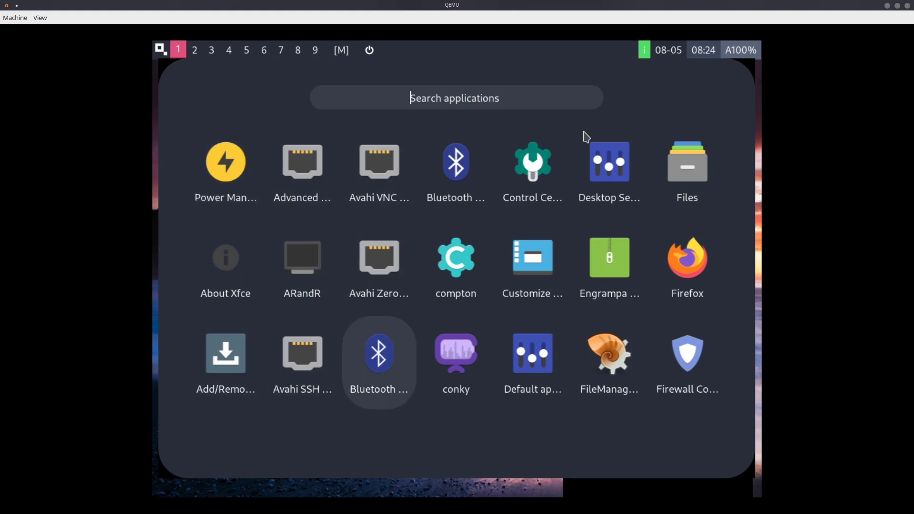
{"action": "key", "text": "Down"}
{"action": "key", "text": "ctrl+shift+Escape"}
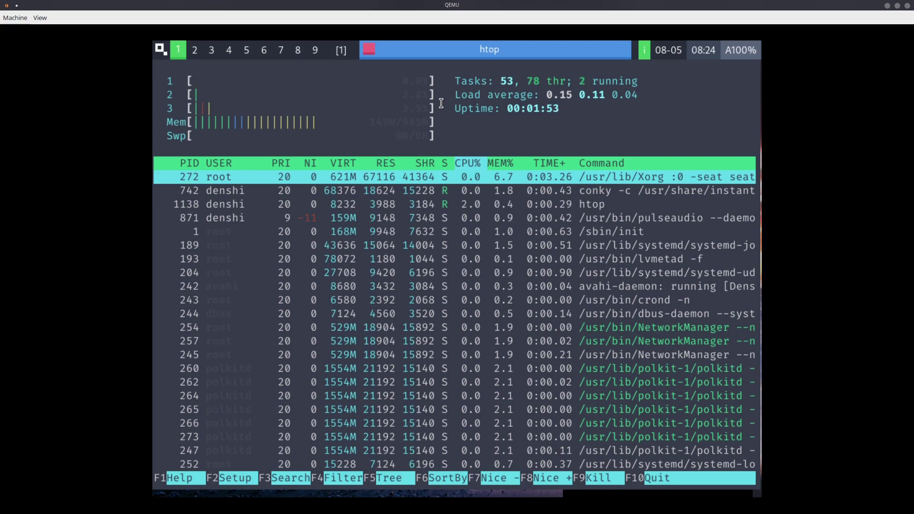
Browse the htop process list down to crond and back to the top, then quit htop.
{"action": "key", "text": "Down"}
{"action": "key", "text": "Down"}
{"action": "key", "text": "Down"}
{"action": "key", "text": "Down"}
{"action": "key", "text": "Down"}
{"action": "key", "text": "Down"}
{"action": "key", "text": "Down"}
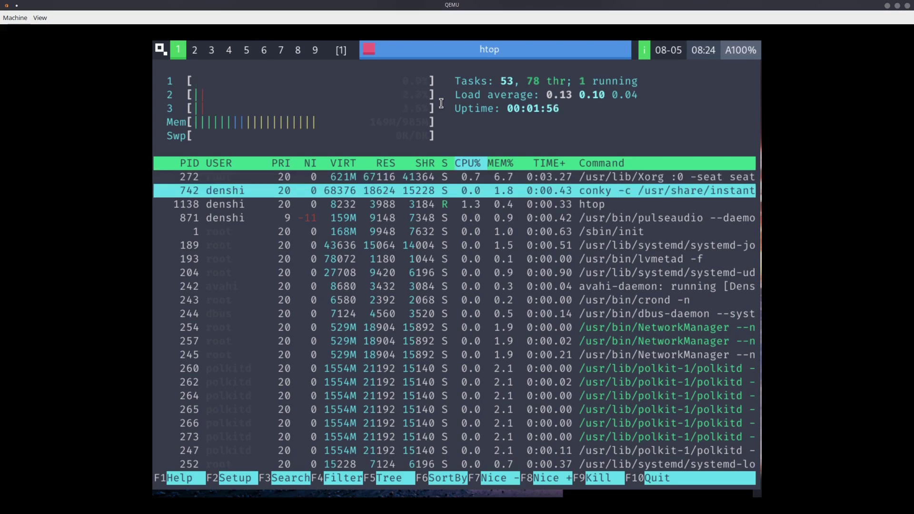
{"action": "key", "text": "Down"}
{"action": "key", "text": "Down"}
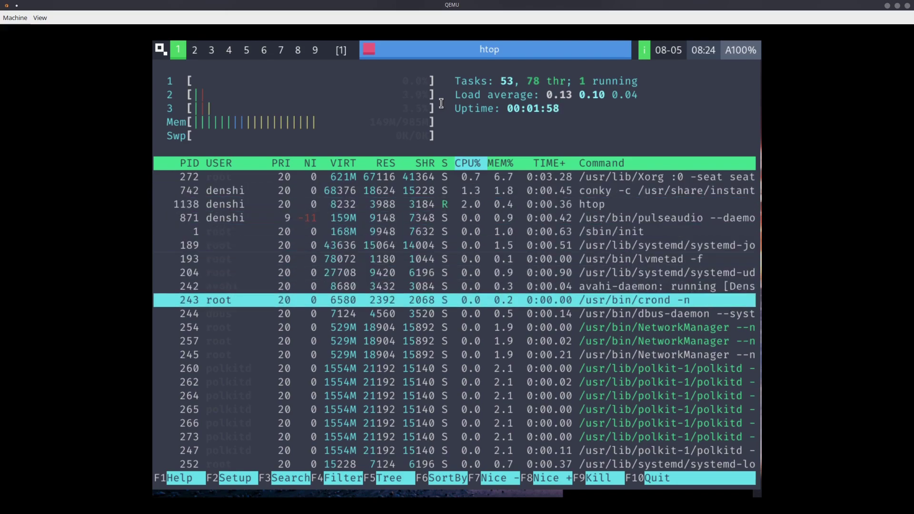
{"action": "key", "text": "Up"}
{"action": "key", "text": "Up"}
{"action": "key", "text": "Up"}
{"action": "key", "text": "Up"}
{"action": "key", "text": "Up"}
{"action": "key", "text": "Up"}
{"action": "key", "text": "Up"}
{"action": "key", "text": "Up"}
{"action": "key", "text": "Up"}
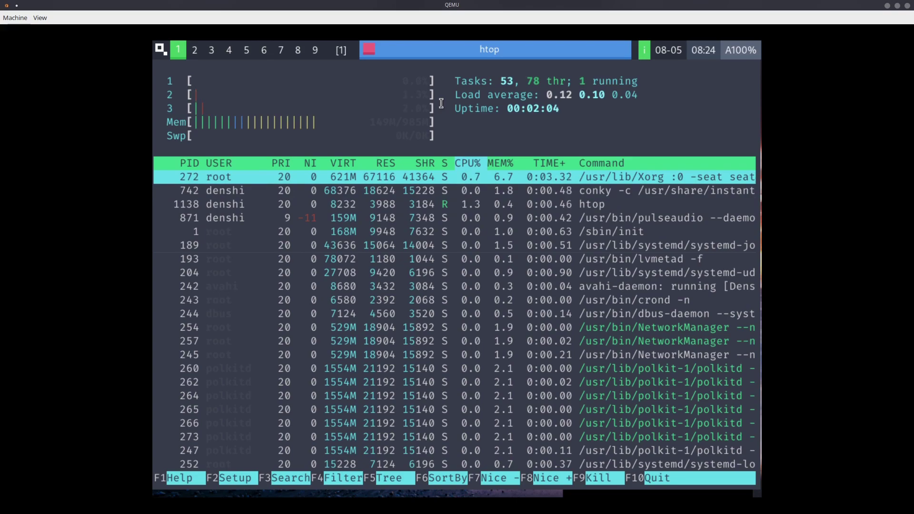
{"action": "key", "text": "q"}
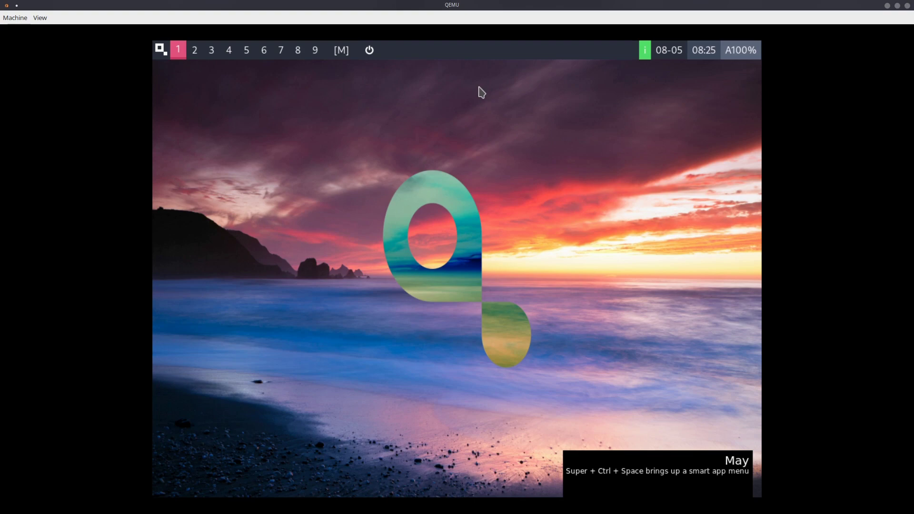
Cycle through the workspaces by scrolling up and back down over the tag bar.
{"action": "scroll", "coordinate": [276, 52], "scroll_direction": "up", "scroll_amount": 3}
{"action": "scroll", "coordinate": [271, 55], "scroll_direction": "up", "scroll_amount": 2}
{"action": "scroll", "coordinate": [278, 55], "scroll_direction": "down", "scroll_amount": 3}
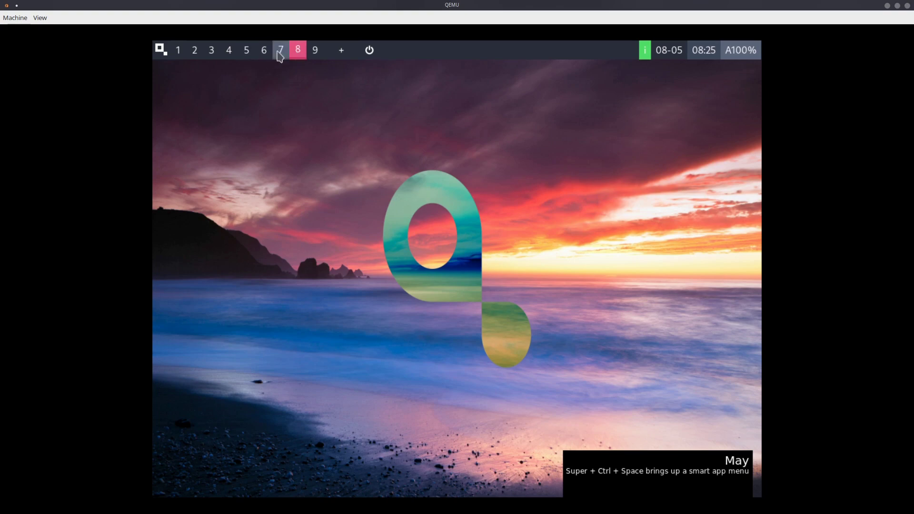
{"action": "scroll", "coordinate": [307, 51], "scroll_direction": "down", "scroll_amount": 1}
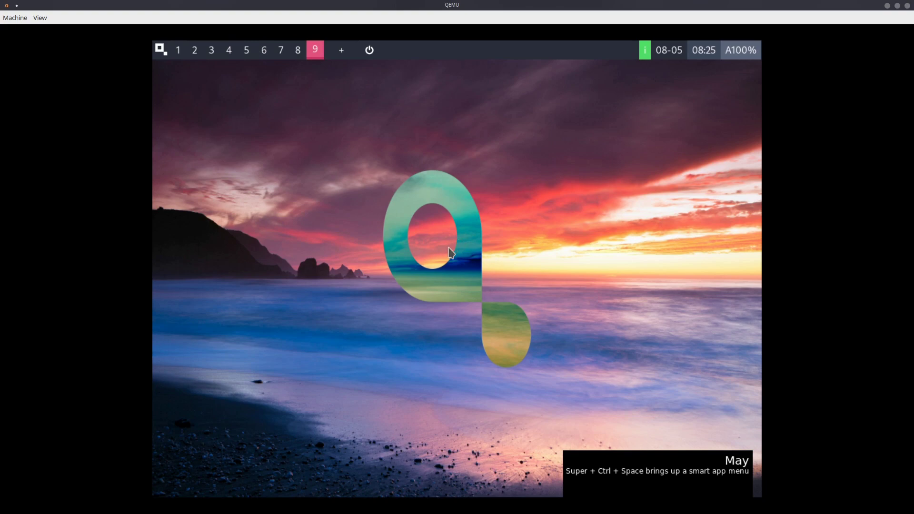
Browse apps in the application launcher, then switch to workspace 3 with Super+3.
{"action": "key", "text": "super+ctrl+space"}
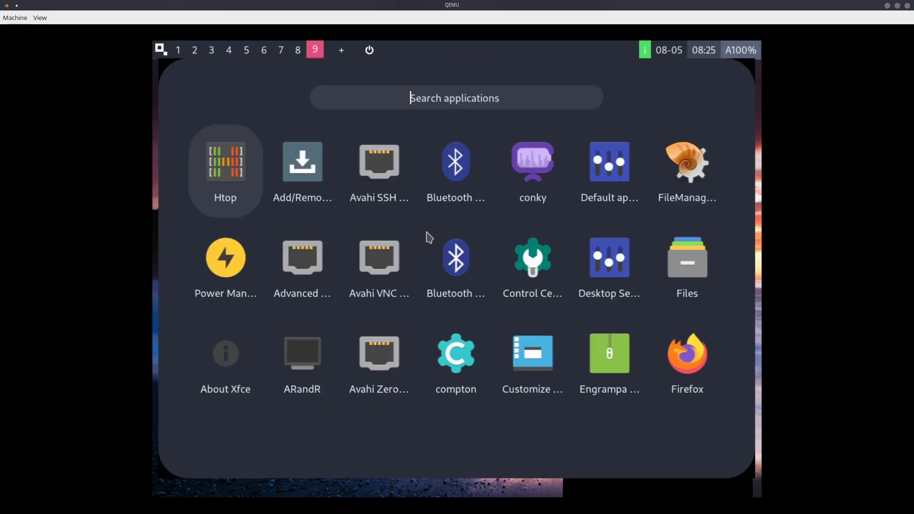
{"action": "key", "text": "Down"}
{"action": "key", "text": "Up"}
{"action": "key", "text": "Right"}
{"action": "key", "text": "Right"}
{"action": "key", "text": "Down"}
{"action": "key", "text": "Down"}
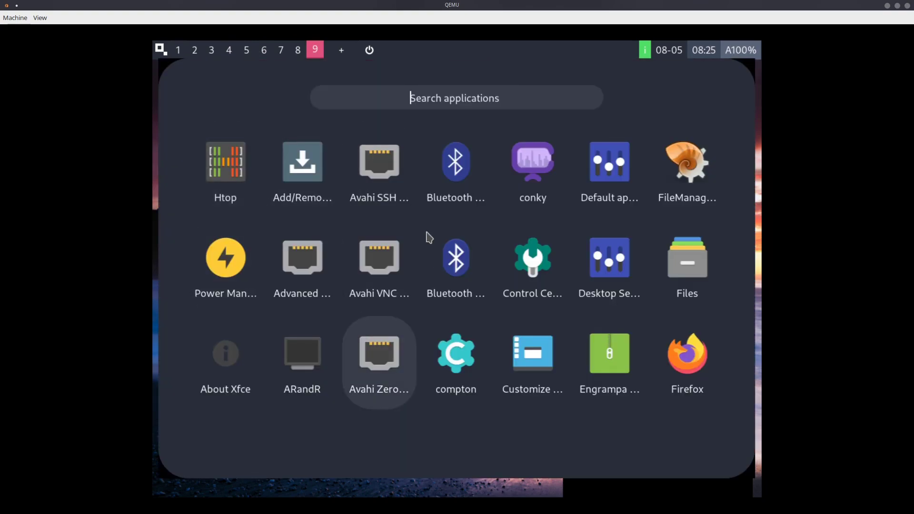
{"action": "key", "text": "super+3"}
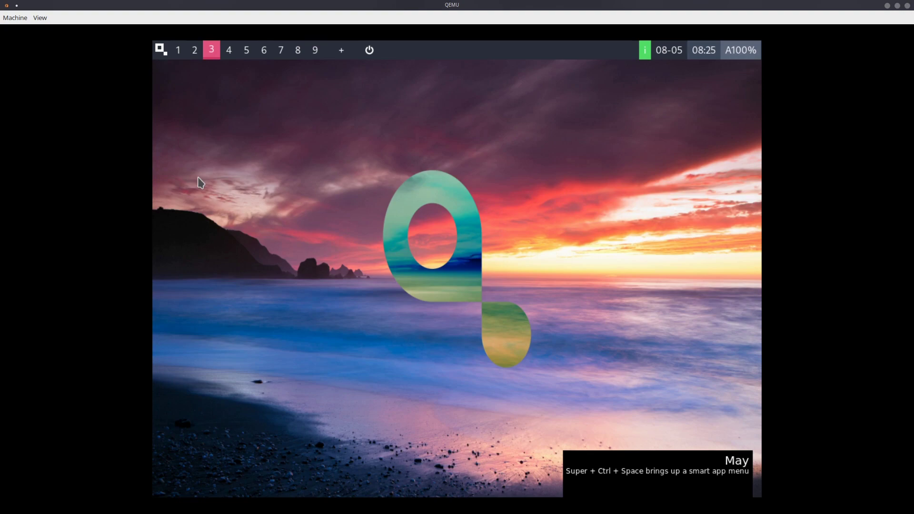